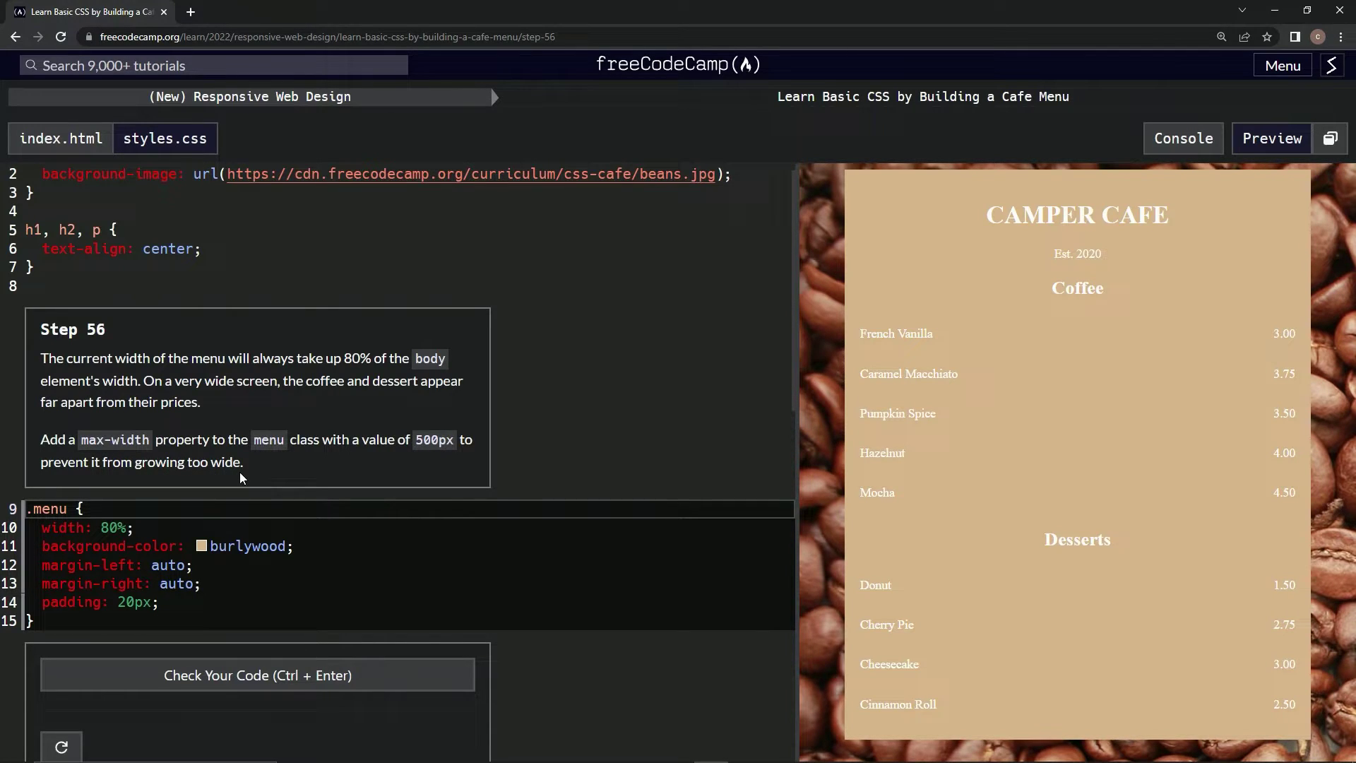
Add max-width: 500px; below the padding line in .menu, correcting the 200px value.
left_click(168, 606)
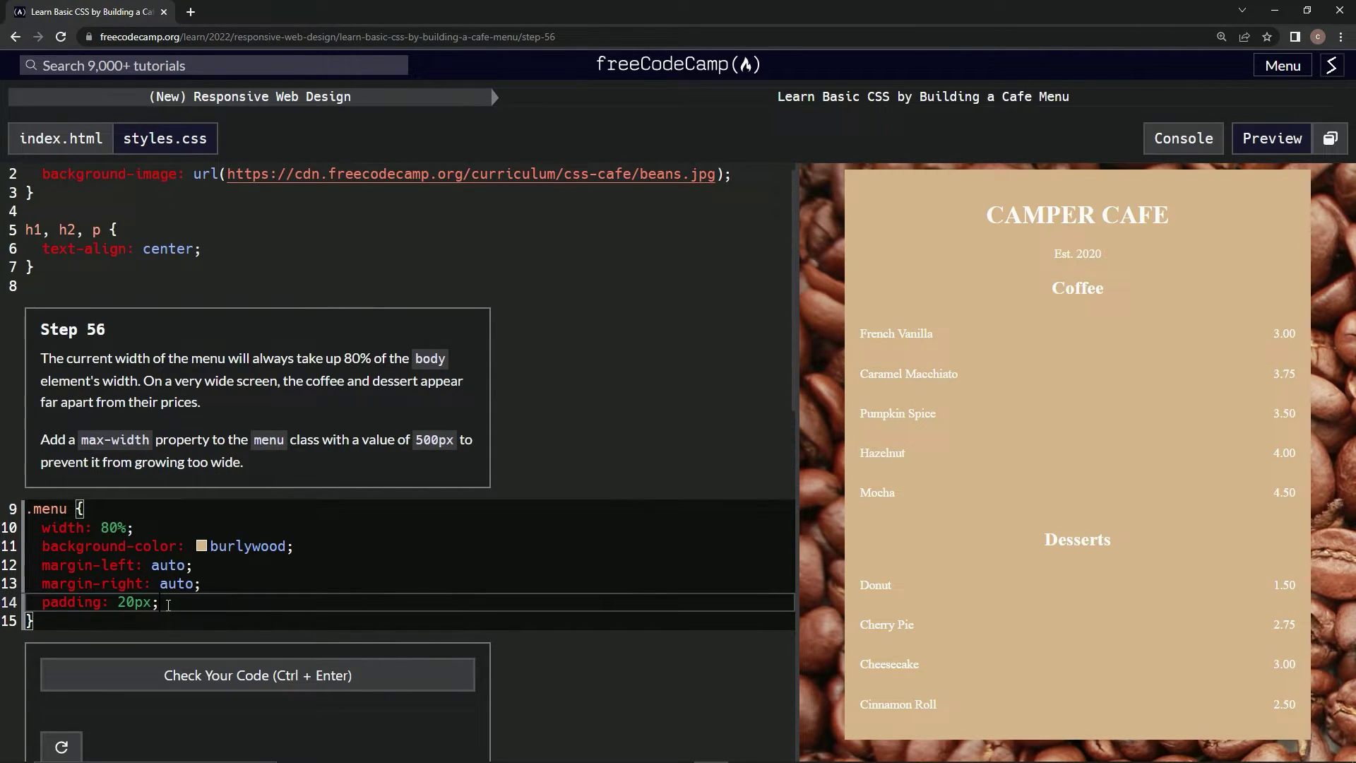
key("Return")
type("max-width:")
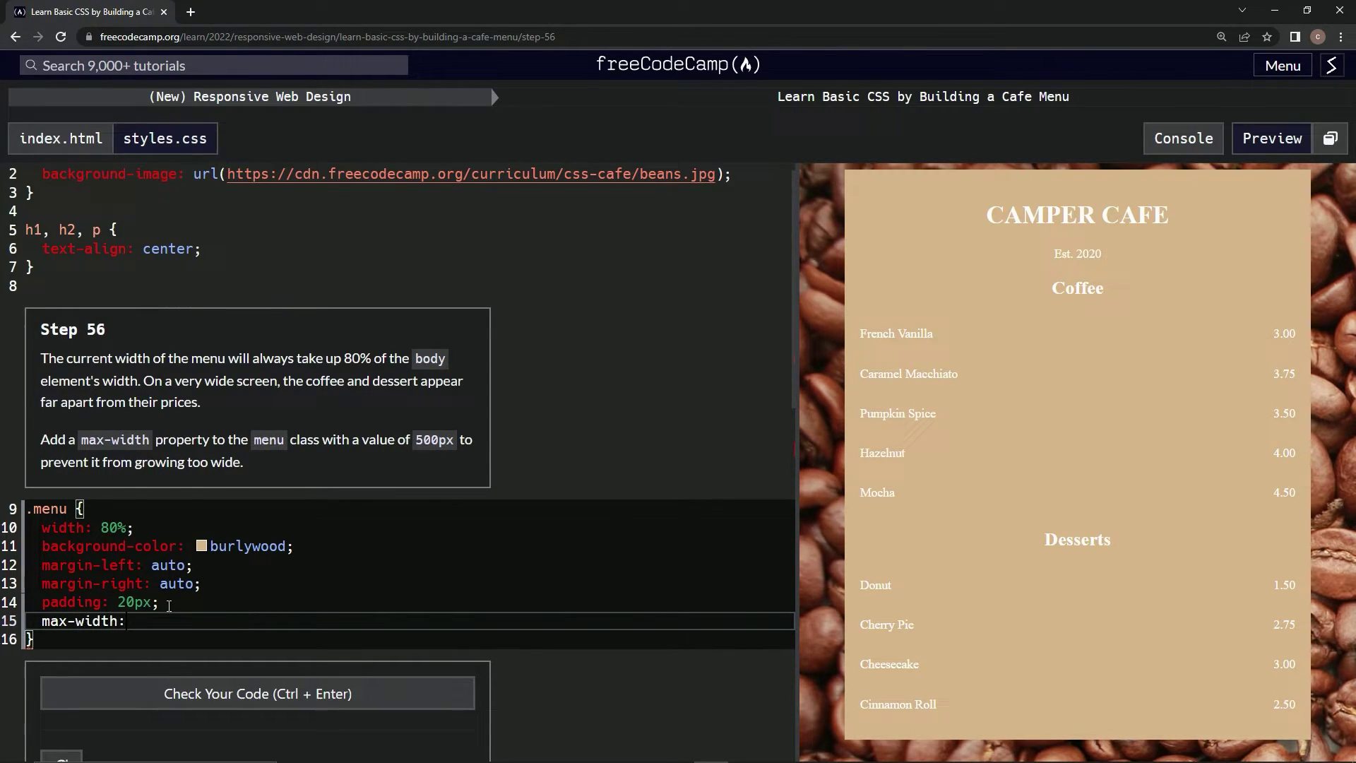
type(" 200px")
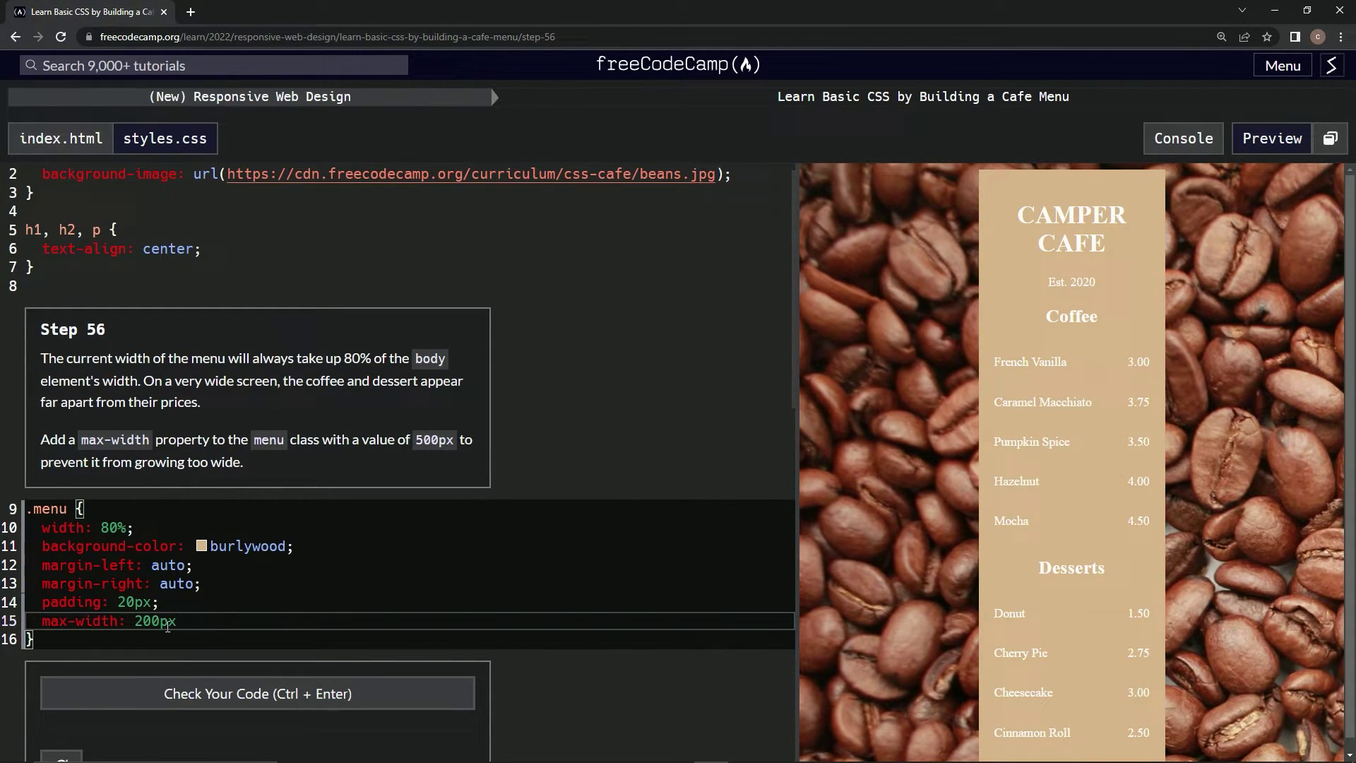
left_click(146, 622)
key("BackSpace")
type("5")
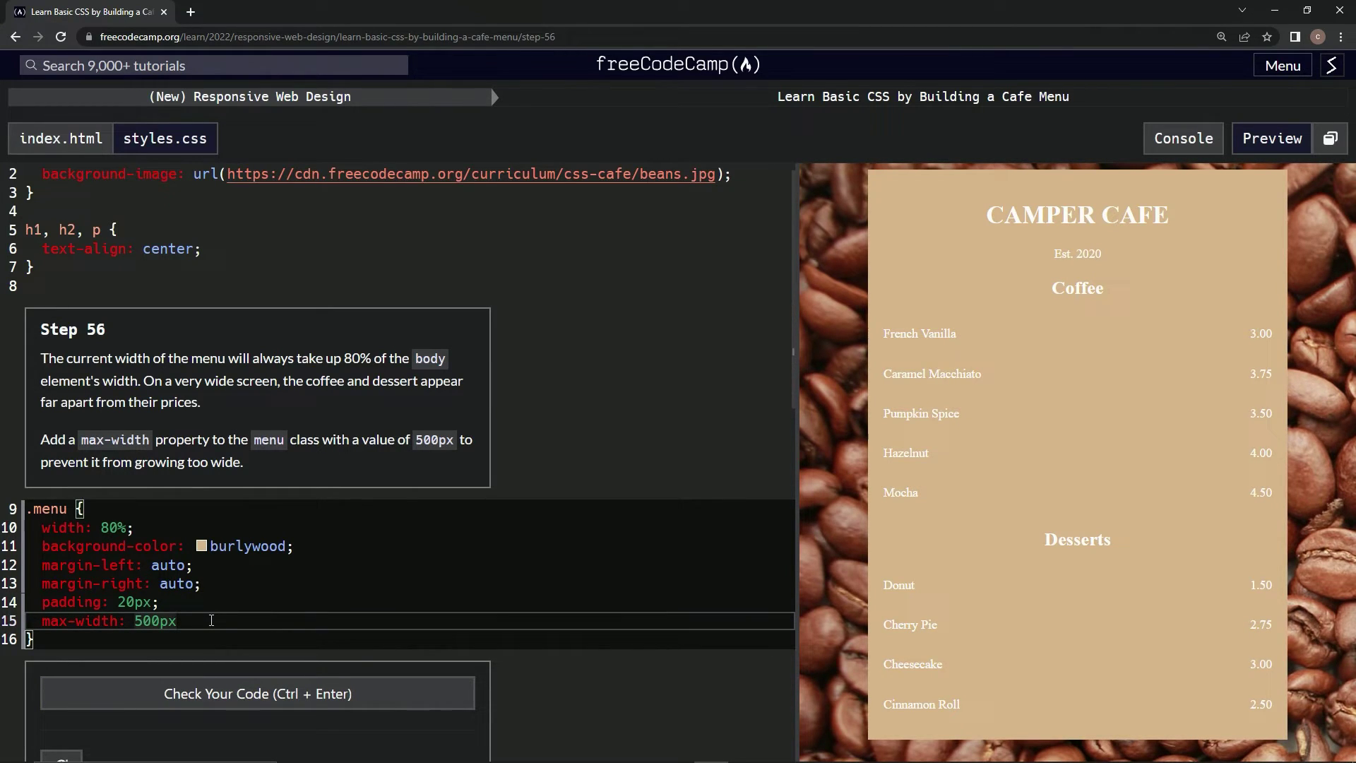
type(";")
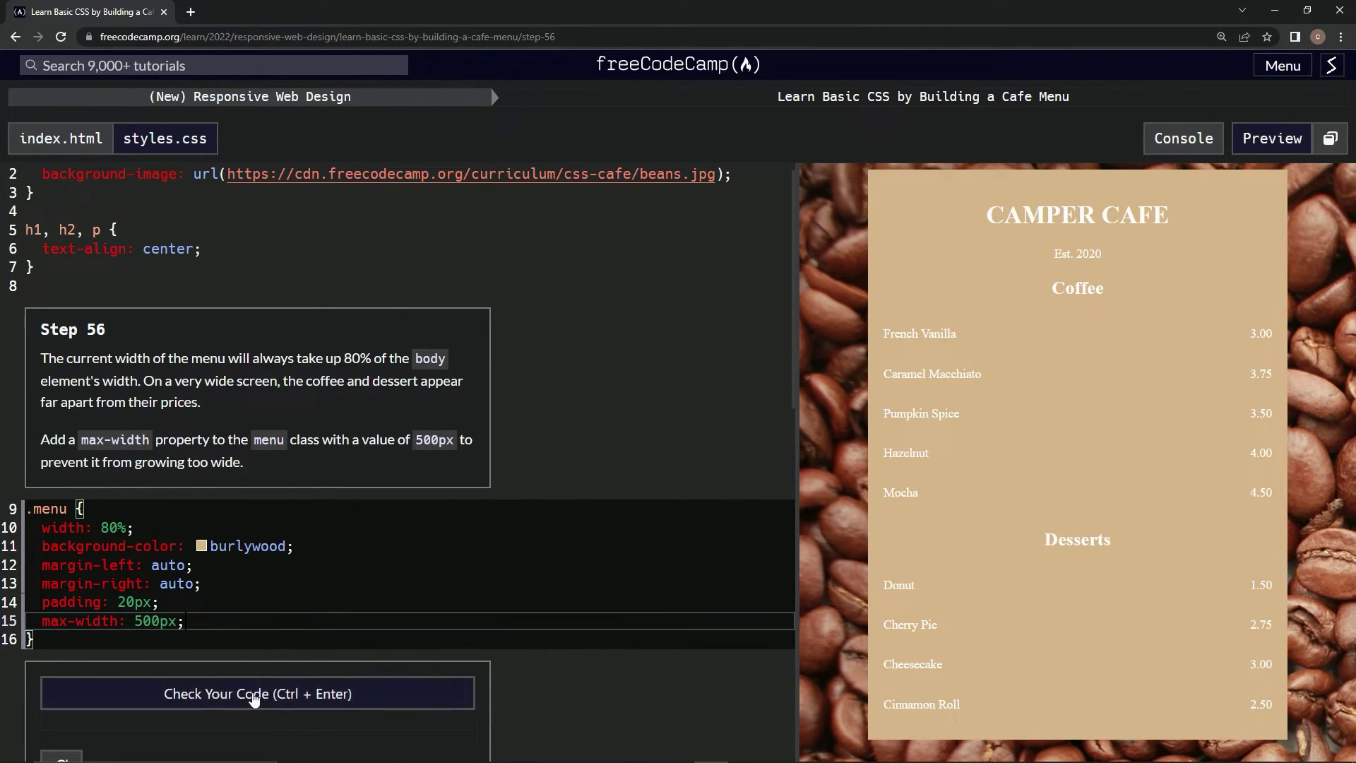
Pass the Step 56 max-width check and submit it to reach Step 57.
left_click(255, 697)
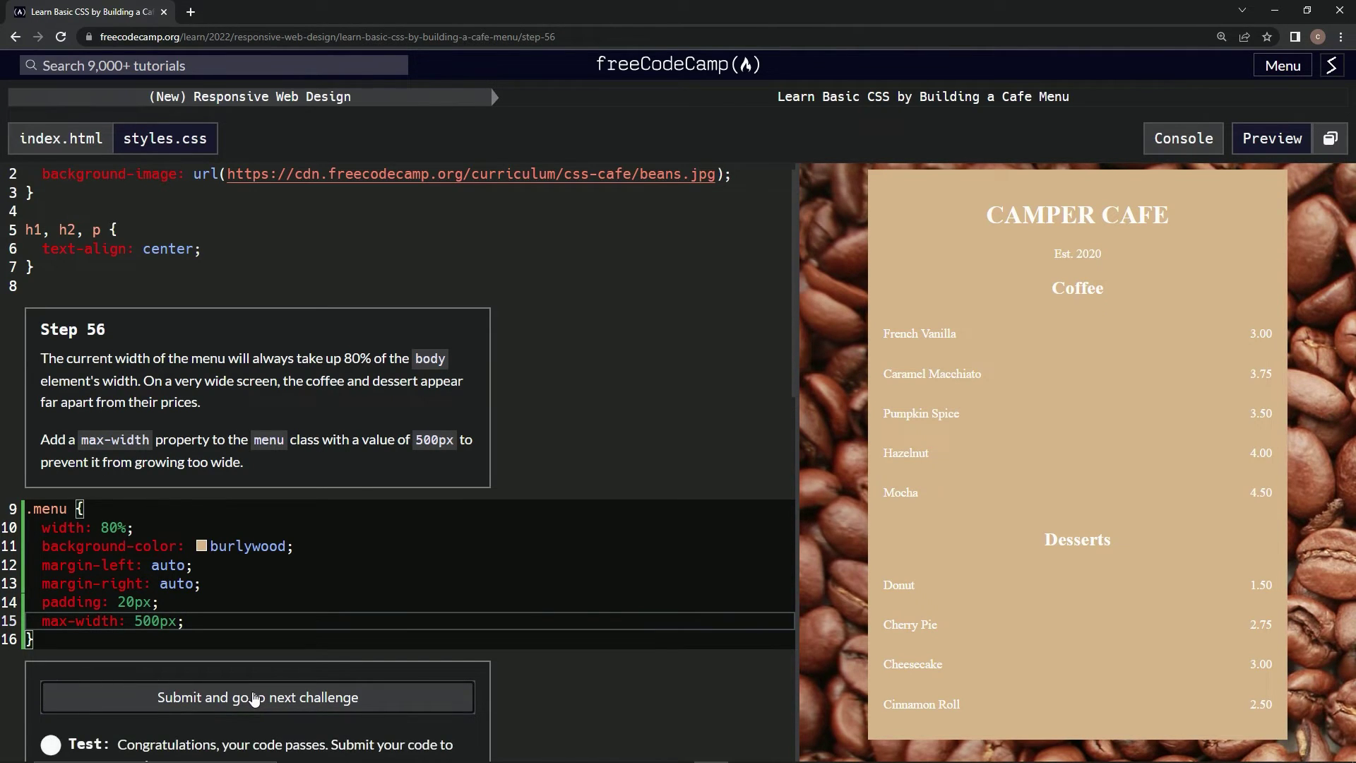
left_click(254, 698)
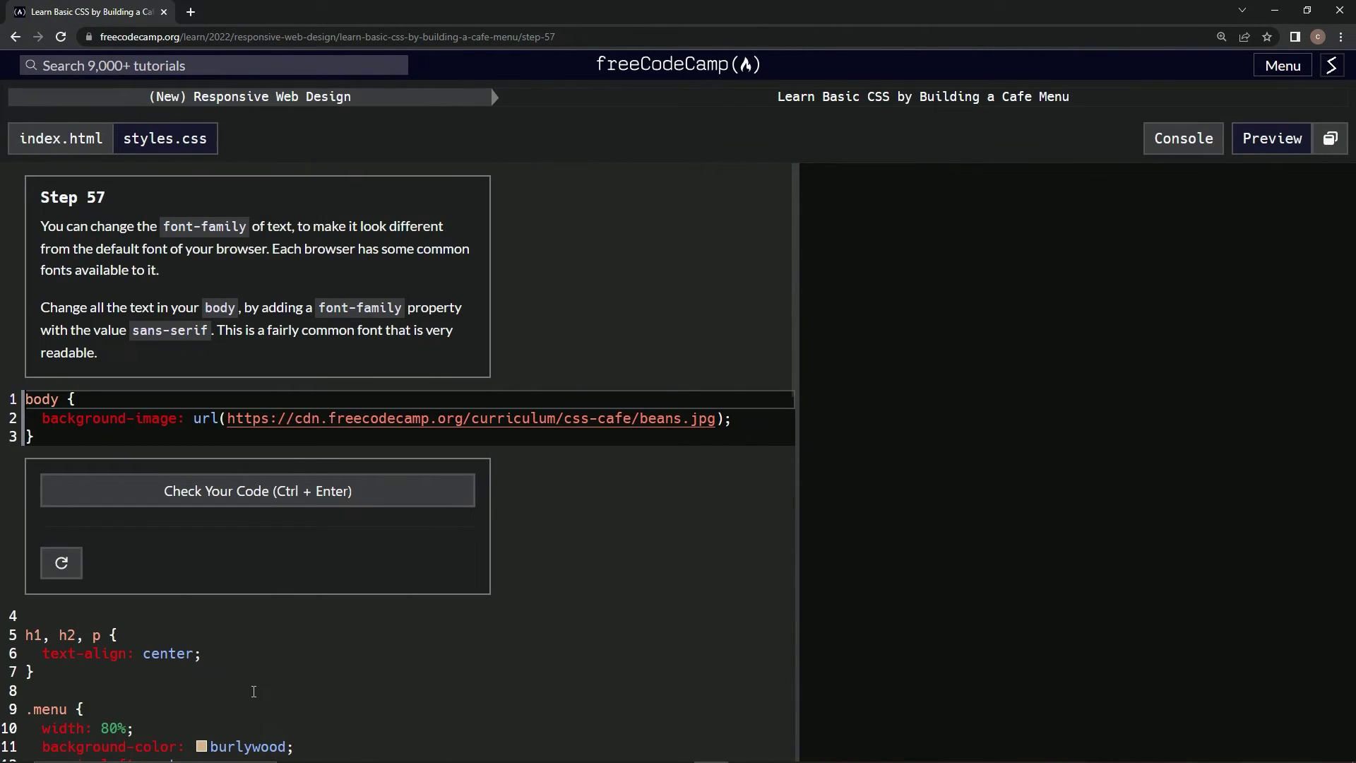